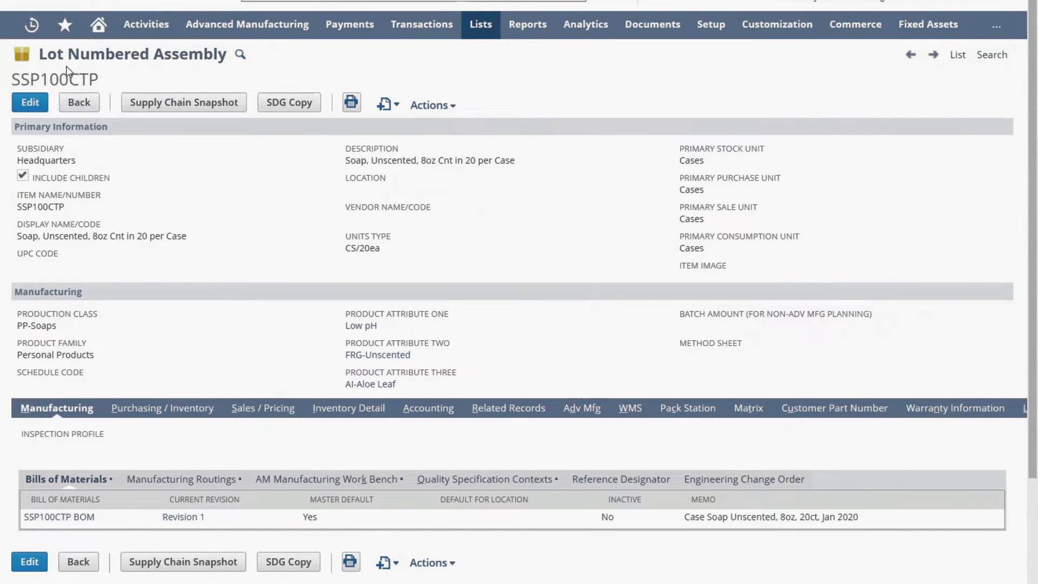
Step: Show the SSP100CTP Inventory Detail subtab with on-hand lots by bin, location and status
click(338, 414)
scroll(251, 244, down, 2)
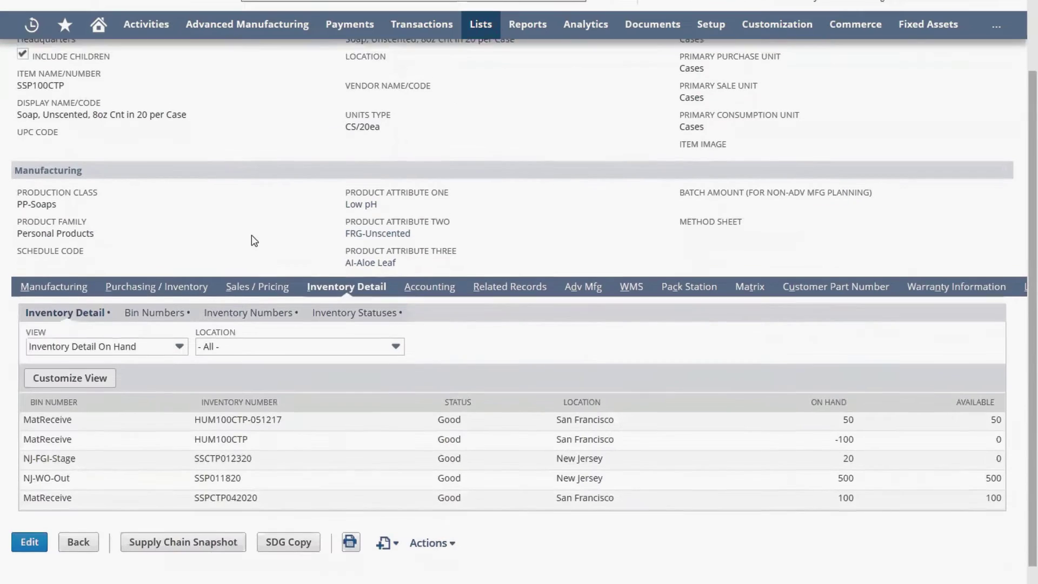
scroll(251, 235, up, 1)
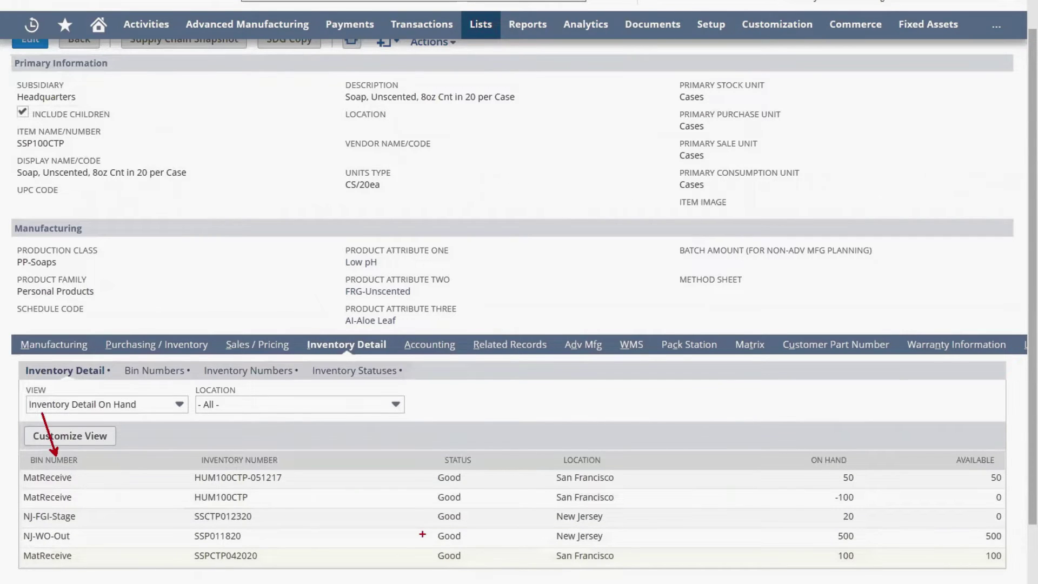
click(273, 373)
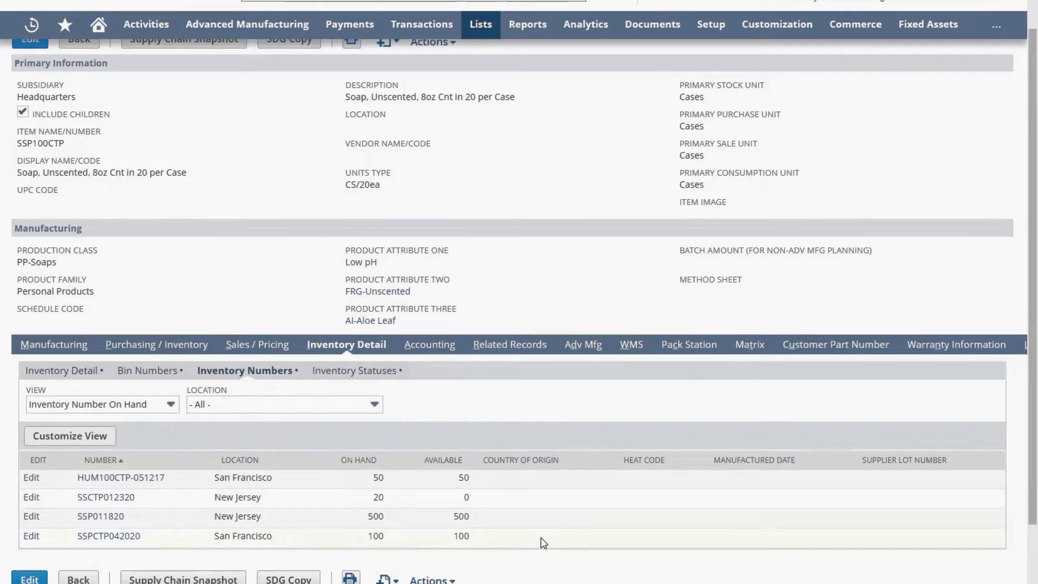
click(54, 345)
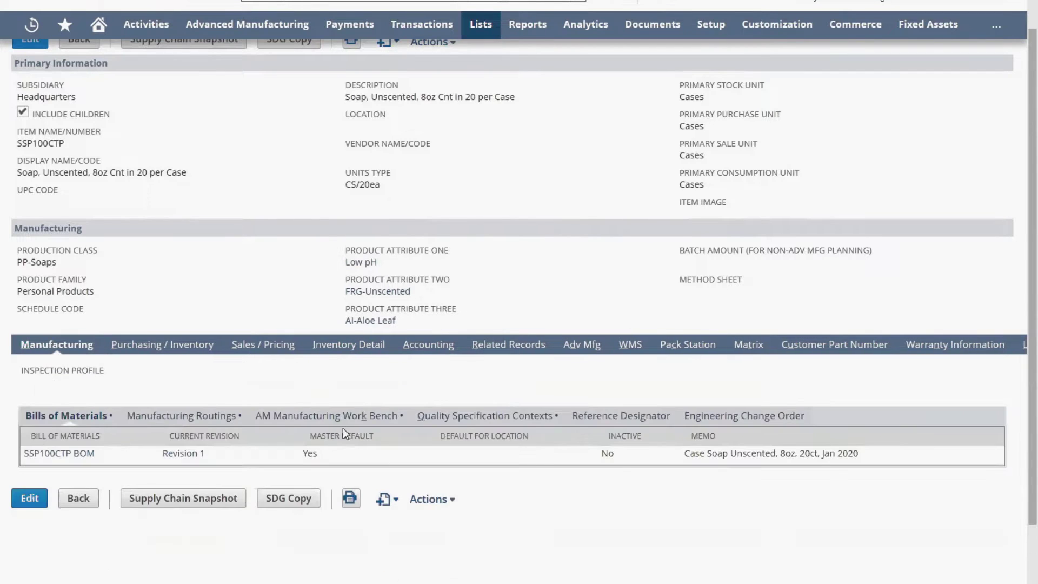
scroll(343, 428, up, 2)
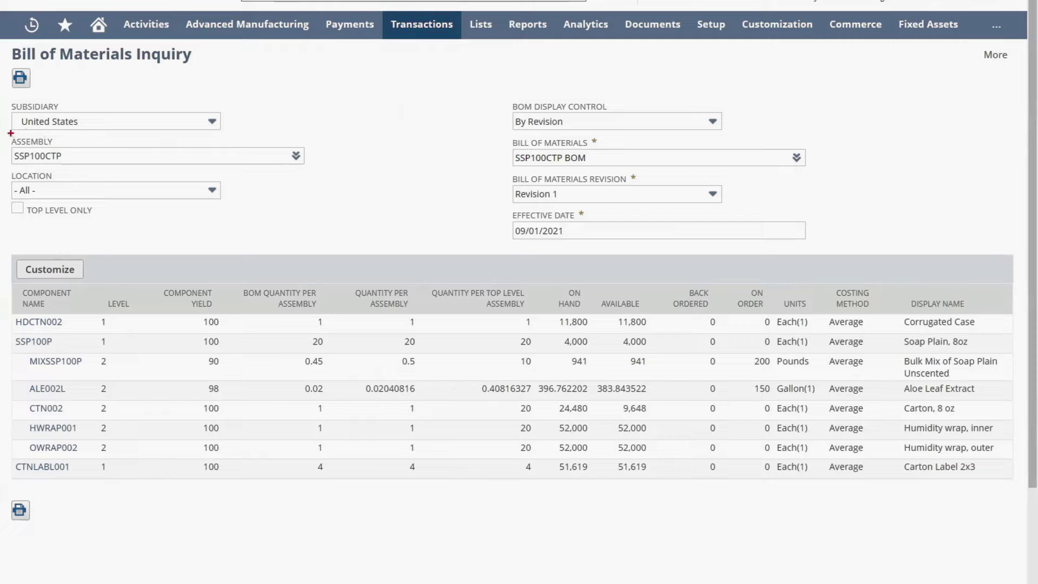
Step: Mark up the SSP100CTP BOM inquiry levels, highlighting components SSP100P and ALE002L
drag(9, 130, 117, 166)
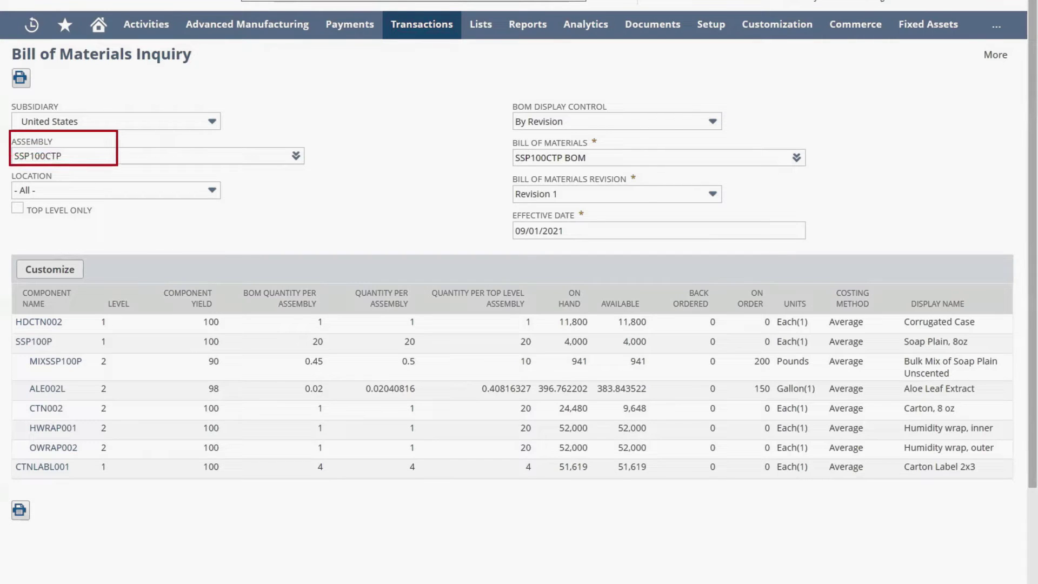
drag(69, 136, 122, 92)
drag(11, 312, 10, 481)
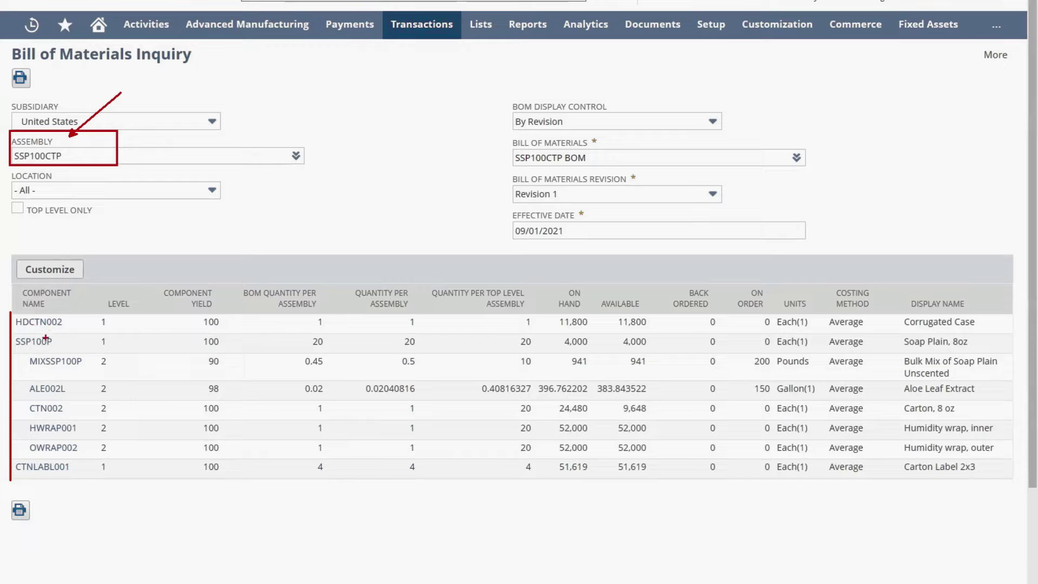
drag(61, 338, 105, 303)
drag(90, 360, 91, 455)
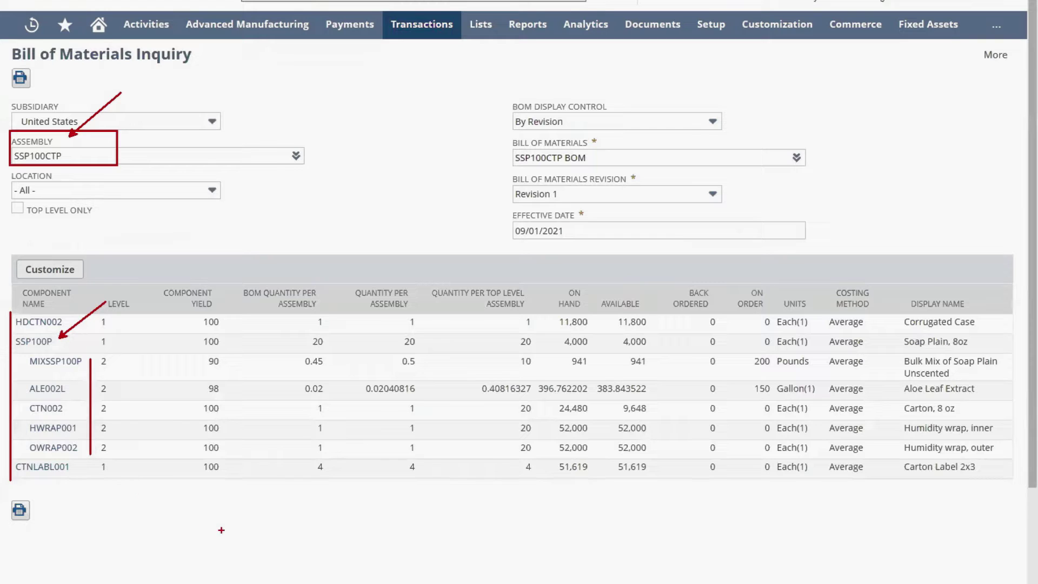
key(e)
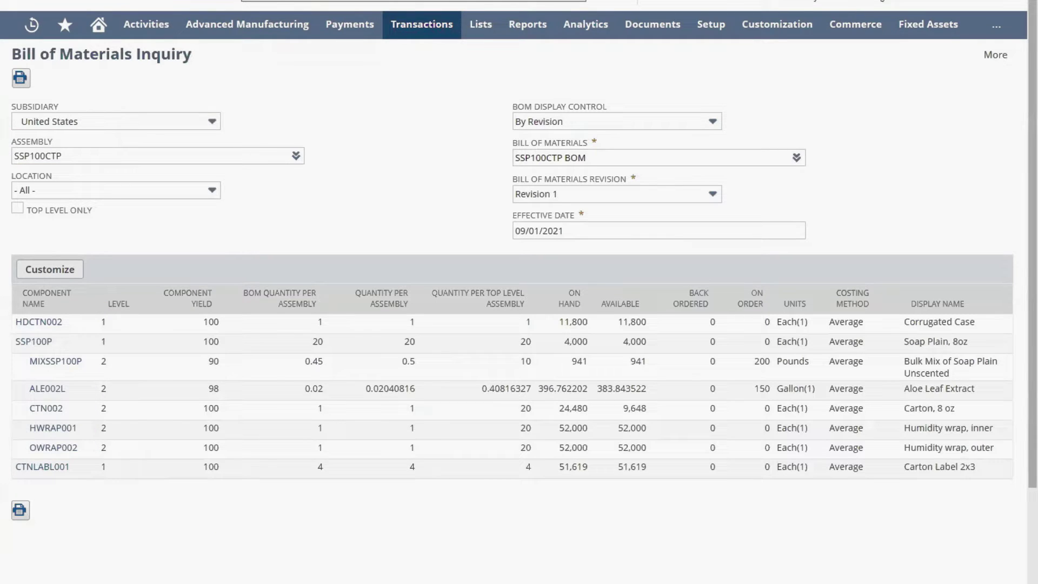
drag(77, 388, 124, 370)
key(Escape)
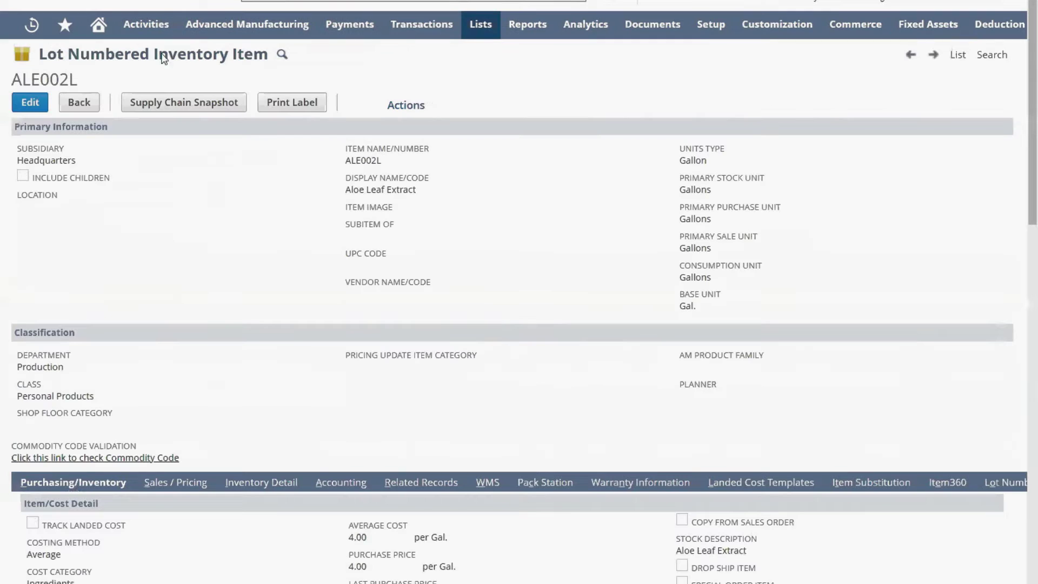
drag(39, 52, 267, 54)
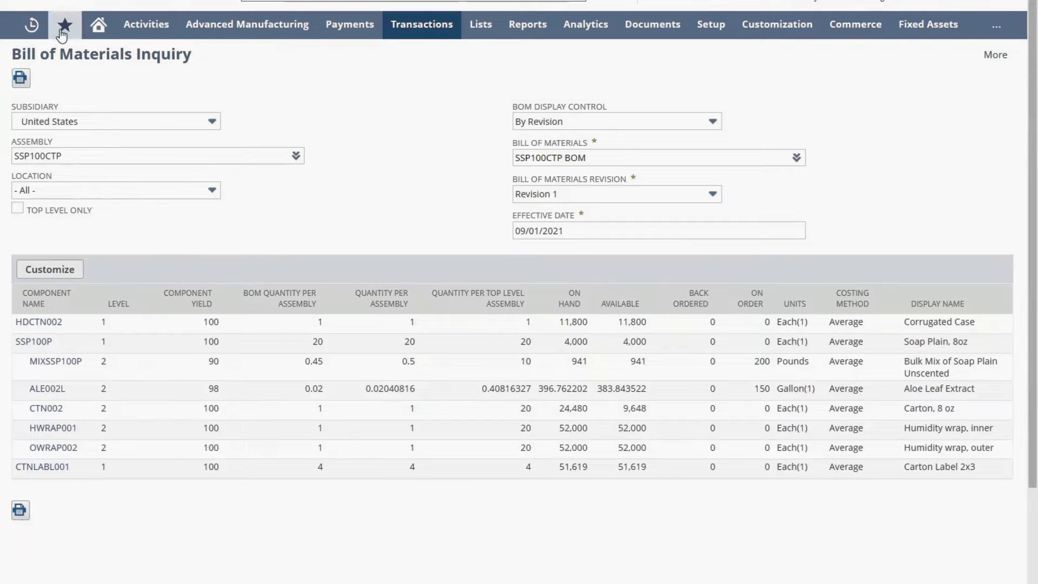
Step: Go to the Lot Trace report from the Reports menu
mouse_move(64, 29)
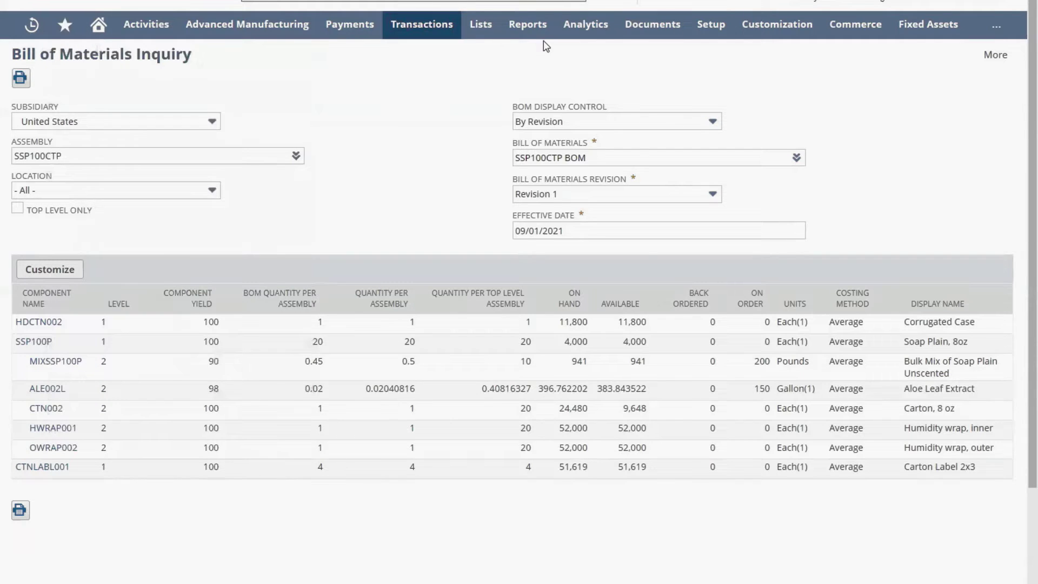
mouse_move(527, 24)
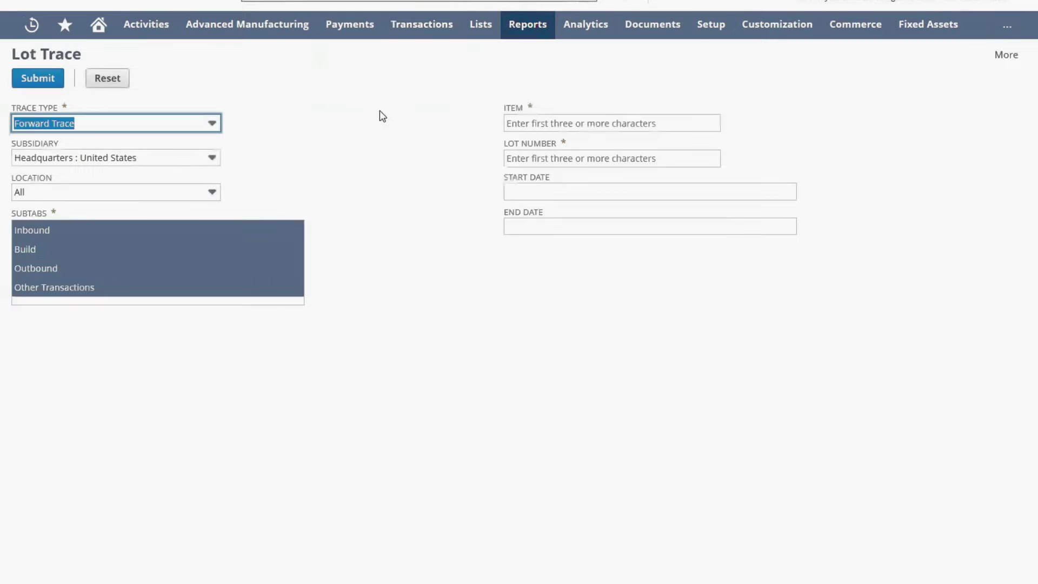
Step: Set the Lot Trace type to Backward Trace
click(135, 127)
click(135, 127)
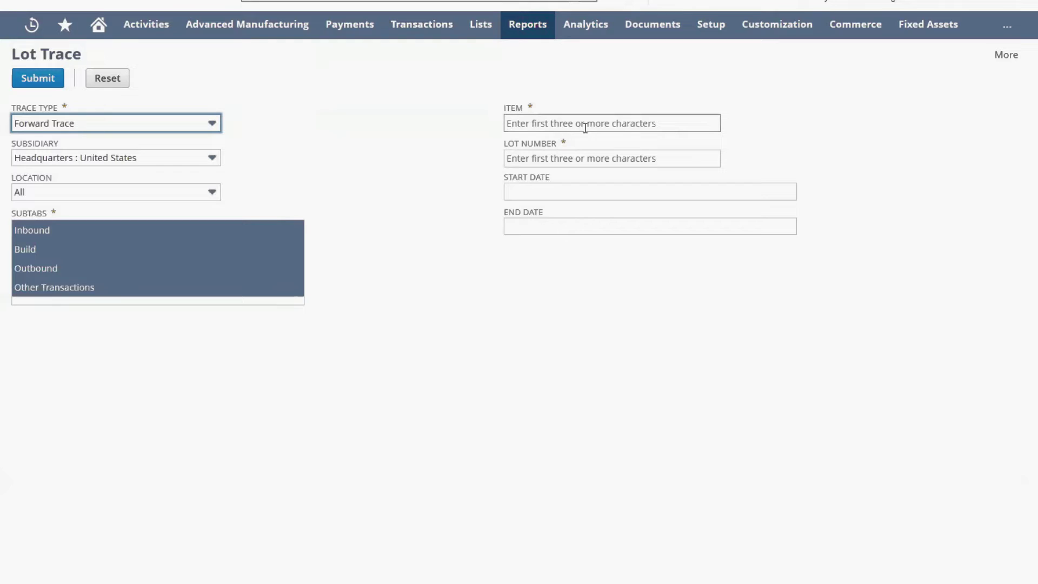
click(71, 124)
click(75, 161)
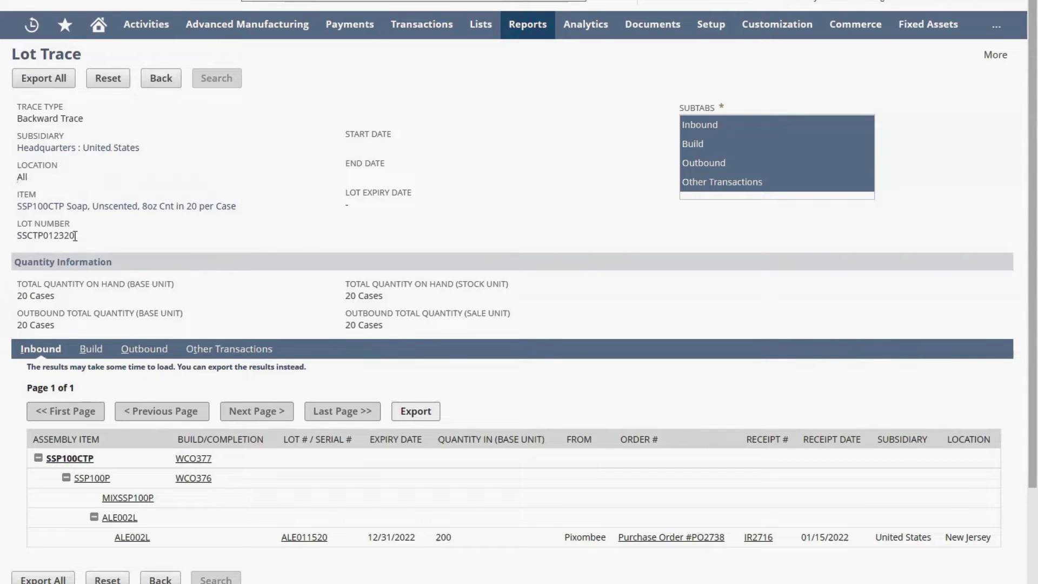
Step: Highlight lot SSCTP012320 and supplier Pixombee in the backward trace inbound results
double_click(29, 236)
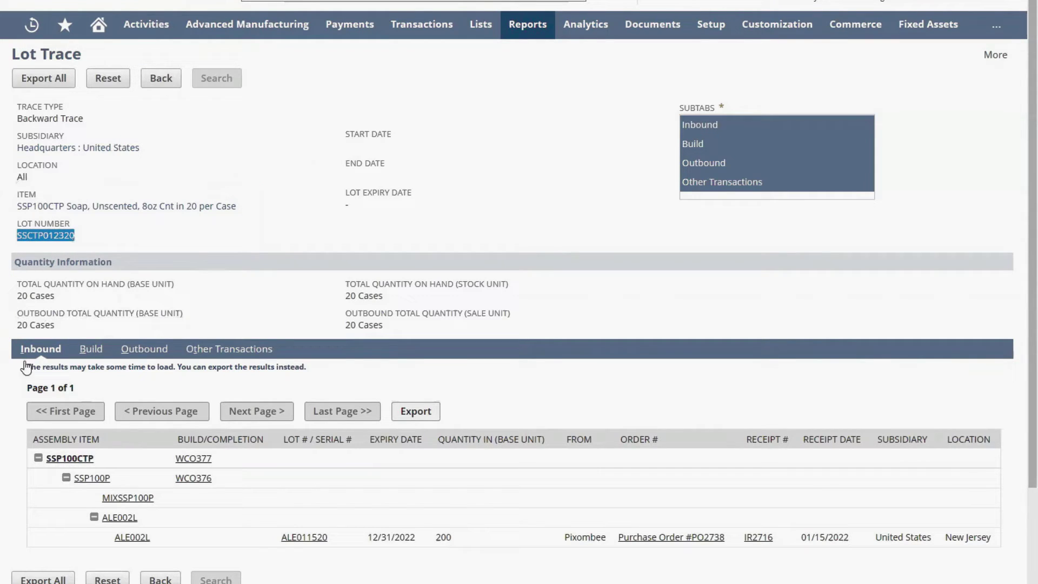
scroll(119, 420, down, 2)
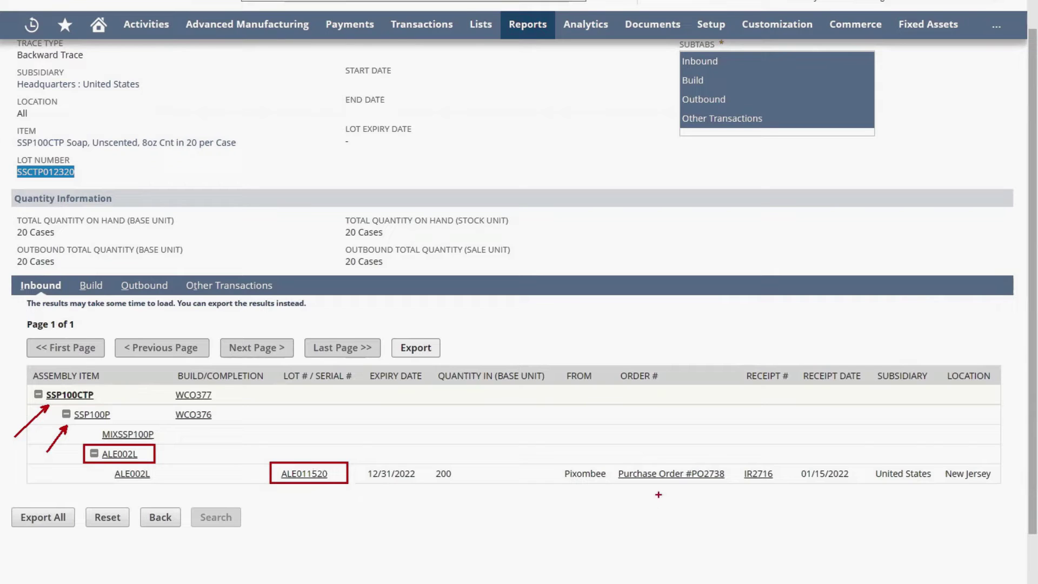
double_click(568, 473)
click(660, 536)
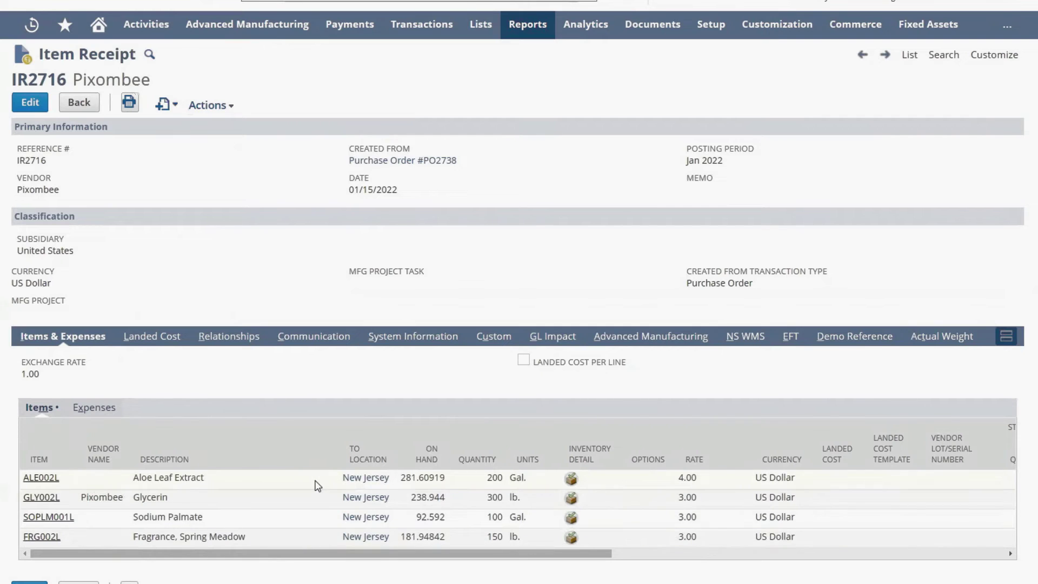
Step: View the received inventory detail for ALE002L lot ALE011520, then close it
click(570, 479)
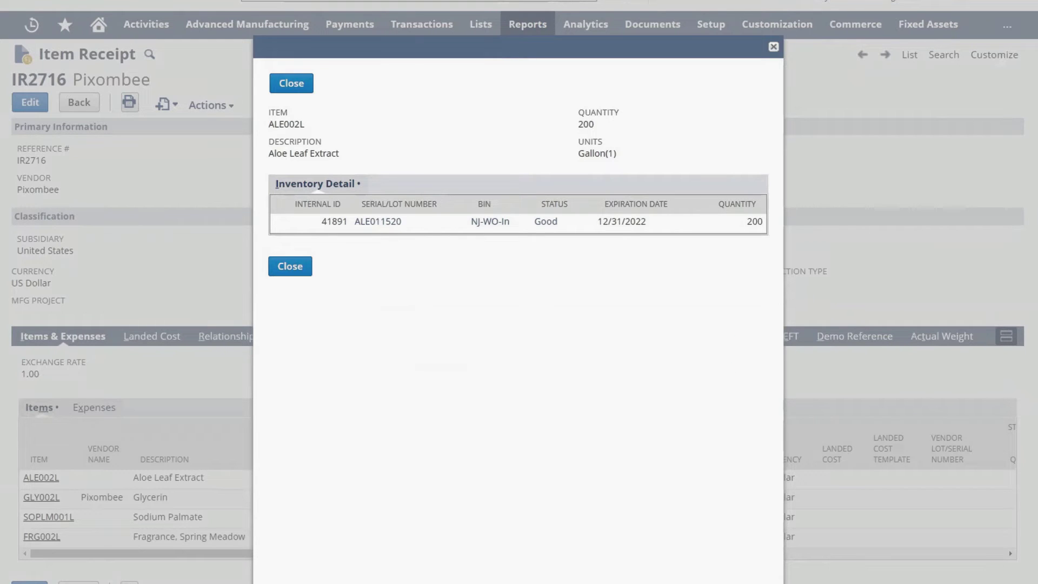
click(774, 46)
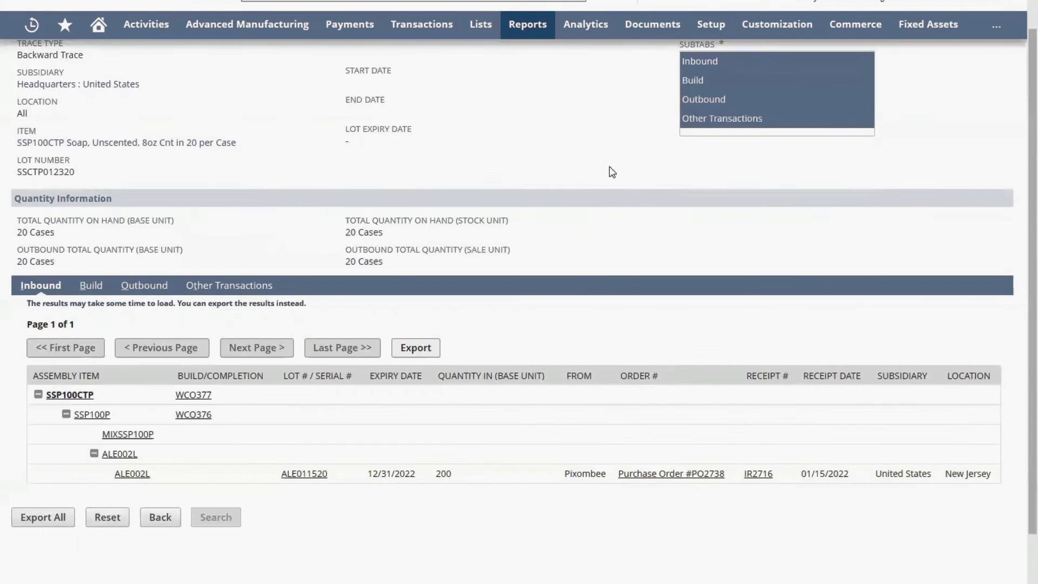
Step: List build work orders WO608 and WO607, highlighting intermediate lot SSP012320
scroll(134, 275, up, 2)
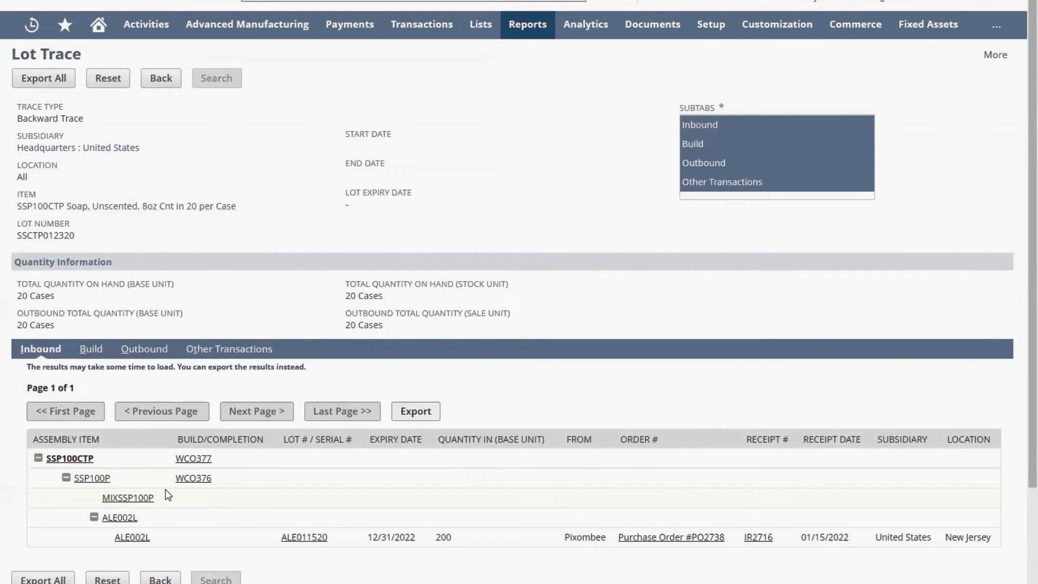
click(90, 350)
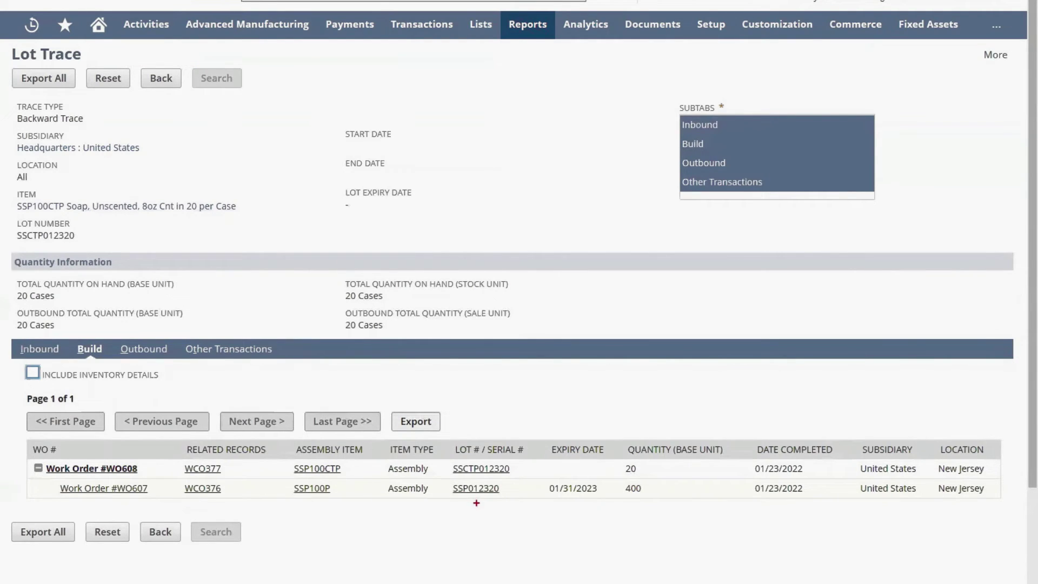
drag(484, 498, 502, 531)
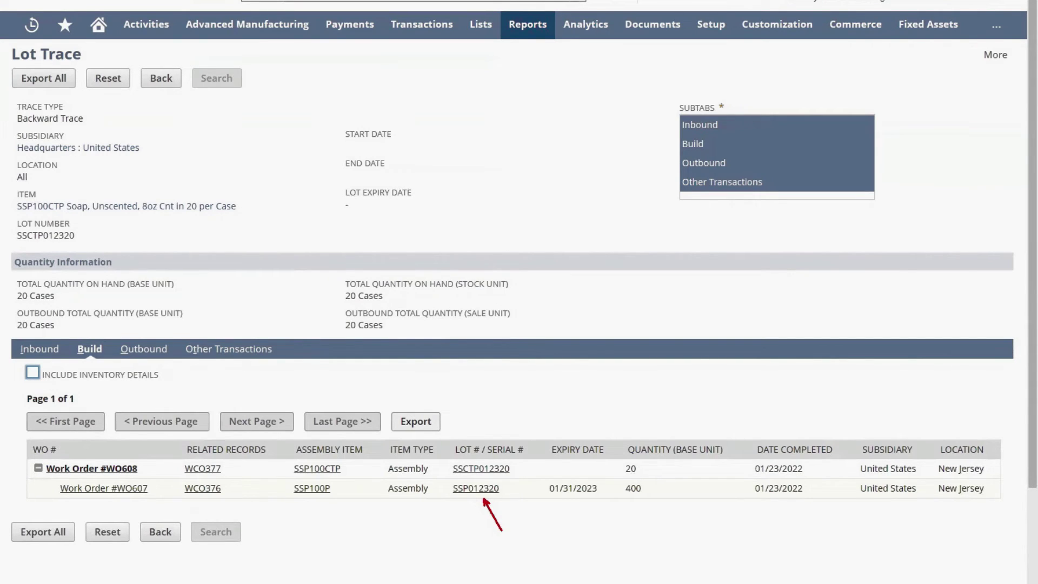
key(Escape)
click(156, 357)
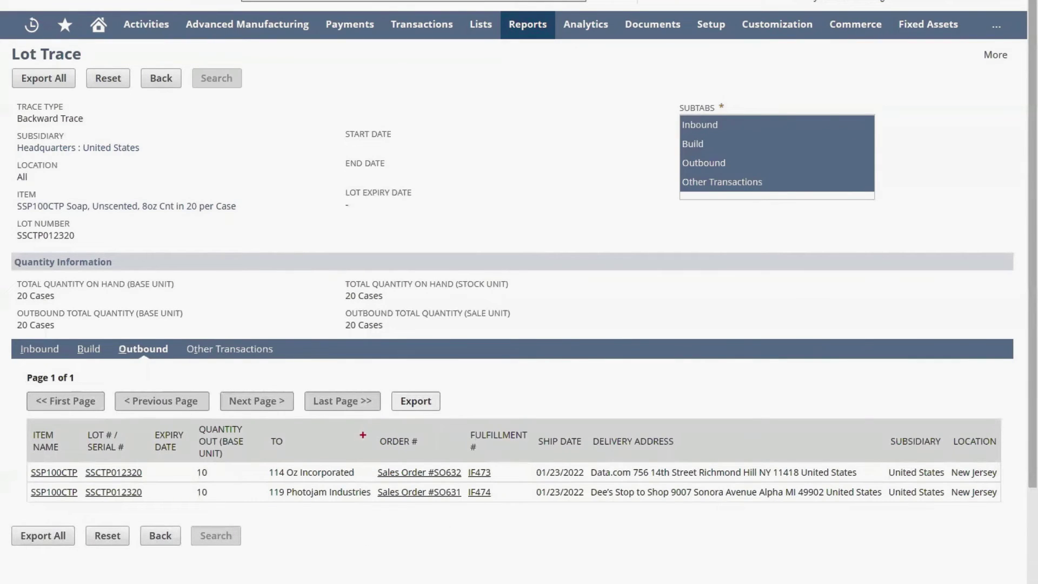
Step: Point out the orders, fulfillments, traced lot SSCTP012320, receiving customer and delivery address
mouse_move(369, 418)
mouse_down()
mouse_move(538, 503)
mouse_move(529, 497)
mouse_up()
drag(76, 232, 136, 231)
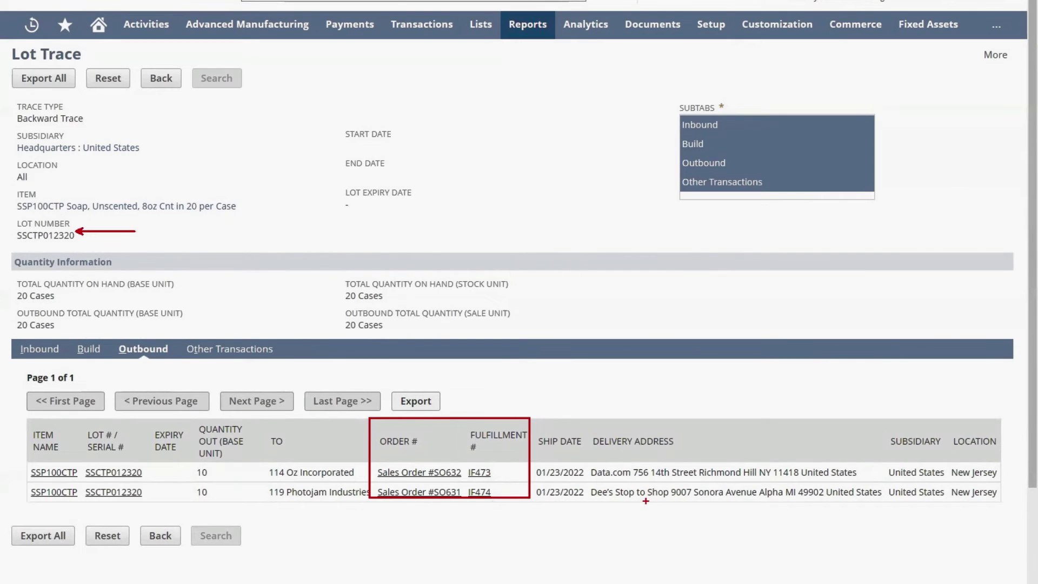
drag(646, 501, 652, 541)
drag(311, 504, 318, 566)
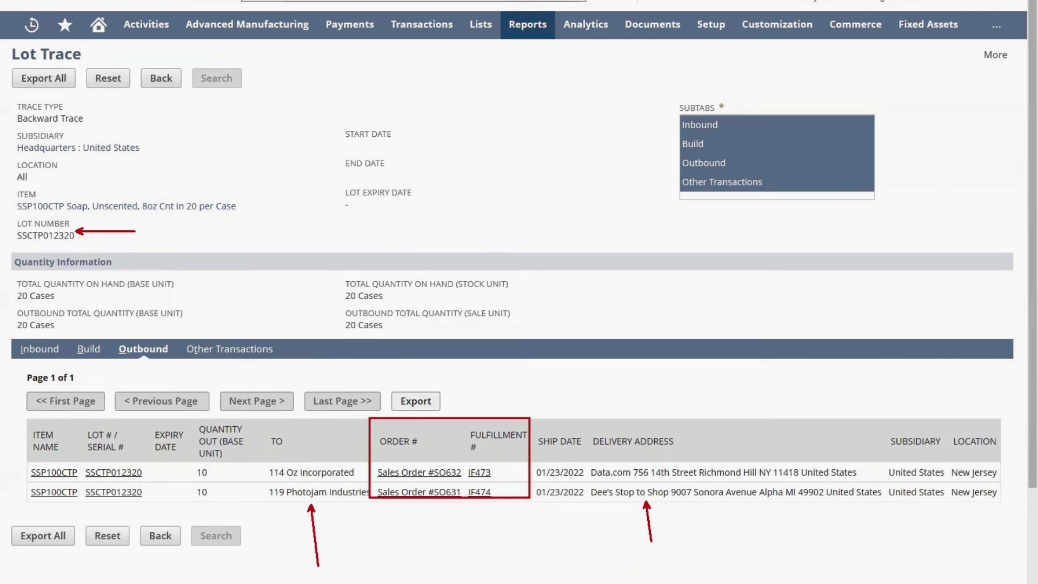
key(Escape)
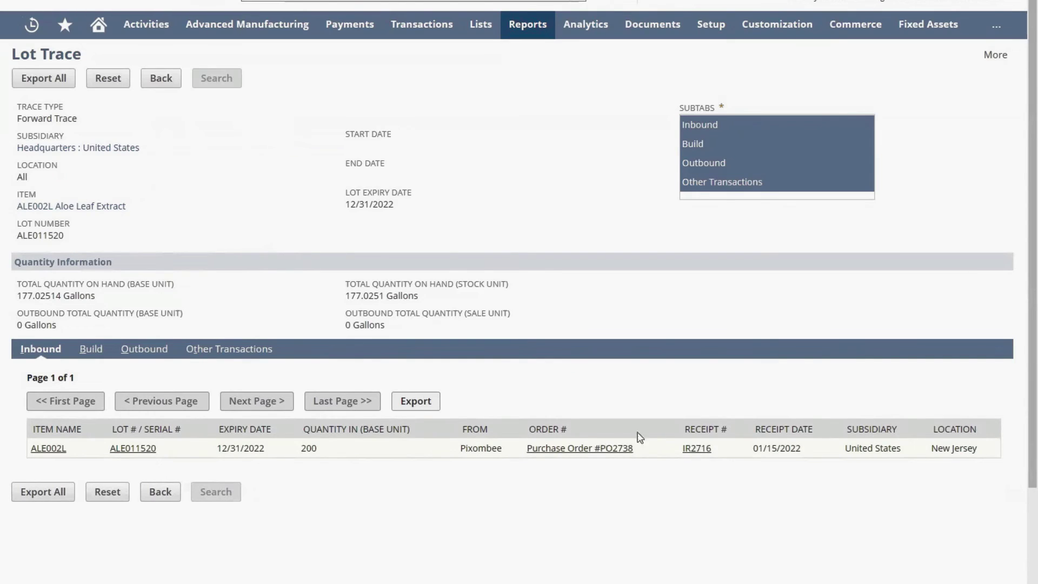
Step: Show the Build results listing work orders #WO670, #WO631 and #WO607 consuming lot ALE011520
click(88, 350)
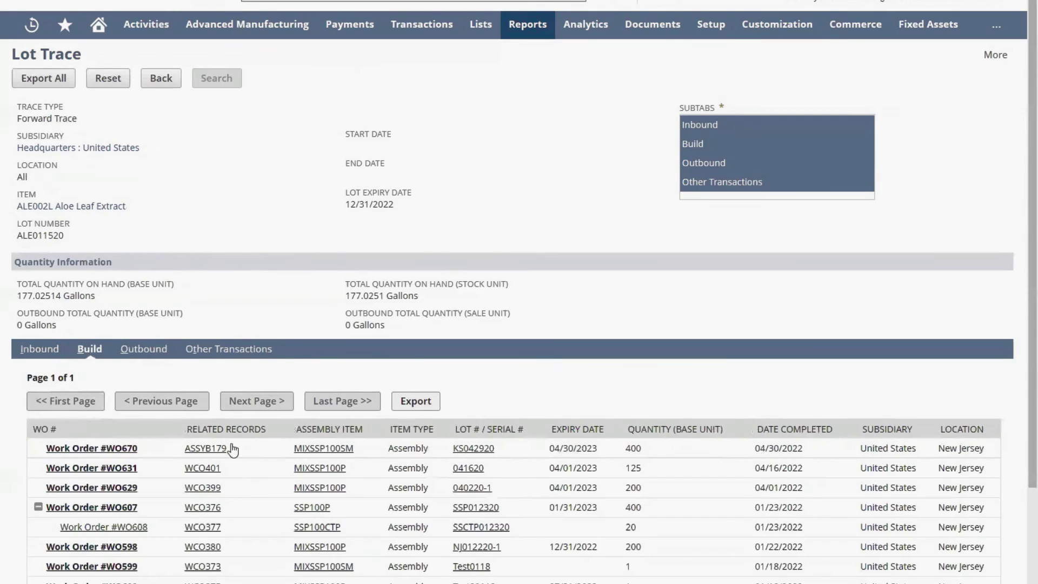
Step: Scroll the Build list to Work Order #WO608 yielding 20 SSP100CTP in lot SSCTP012320
scroll(233, 449, down, 2)
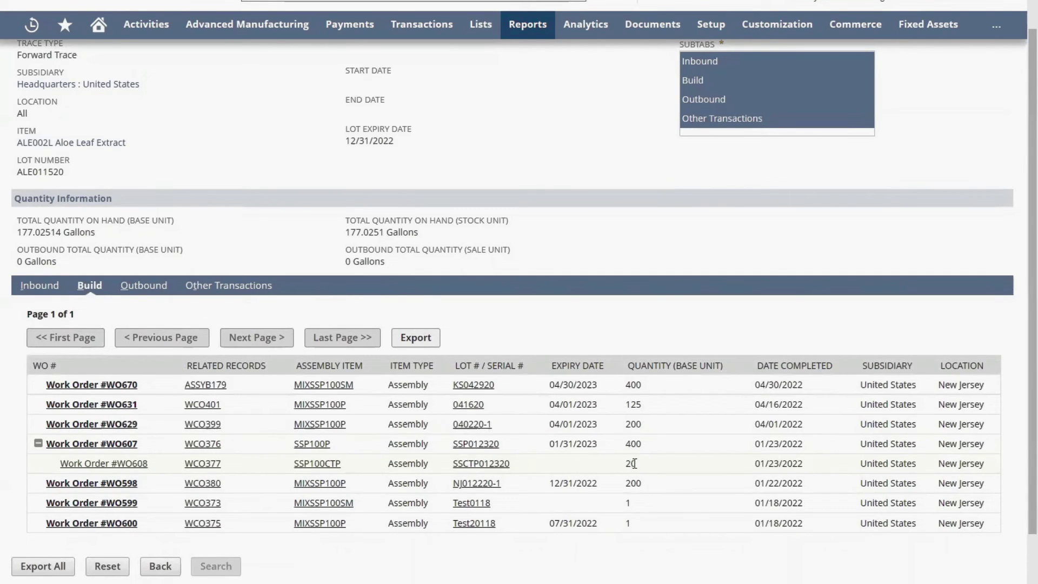
Step: Show lot ALE011520's outbound trail: builds WCO376 and WCO377 to SSCTP012320 shipments on 01/23/2022
click(161, 288)
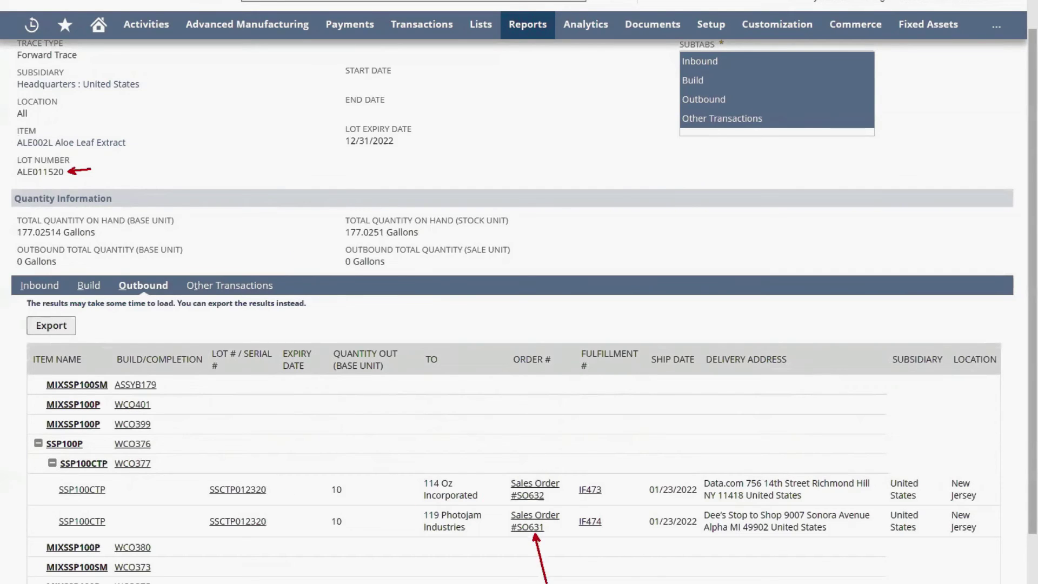
drag(503, 470, 623, 551)
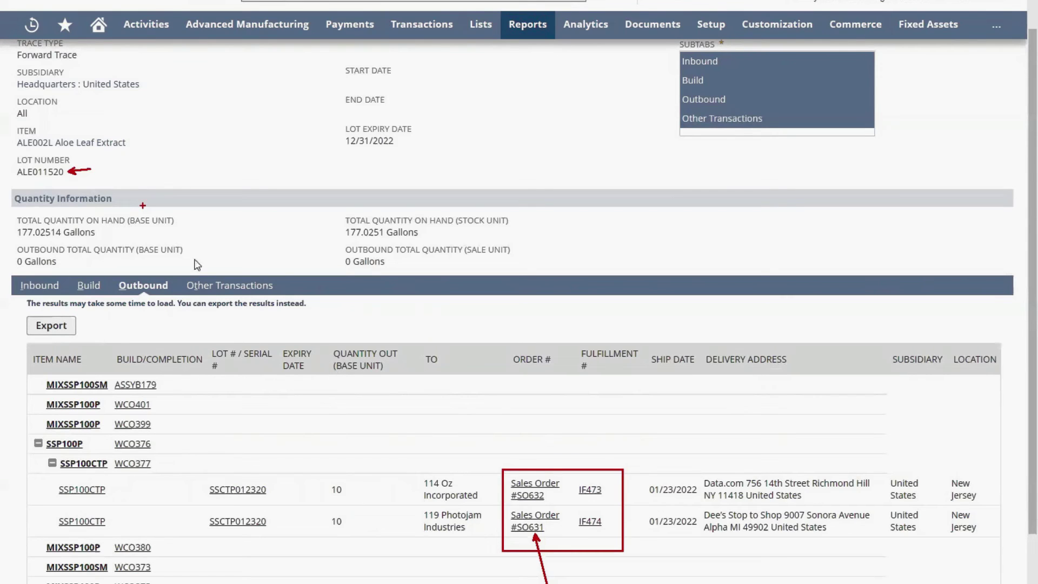
scroll(331, 324, up, 2)
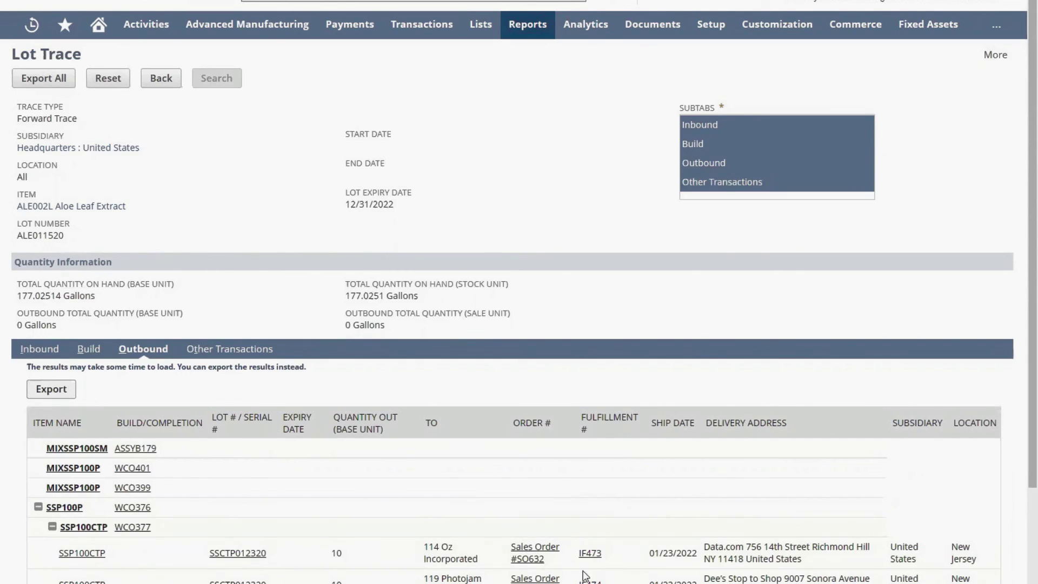
Step: Review the aloe lot's bin transfers, then return to its inbound receipt IR2716 of 200 from PO2738
click(222, 350)
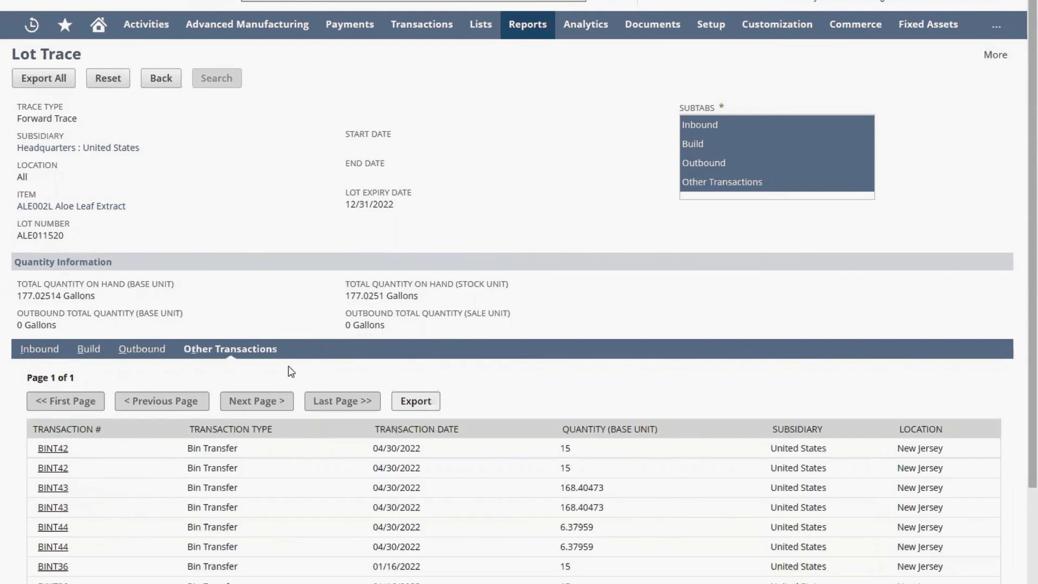
scroll(487, 336, down, 3)
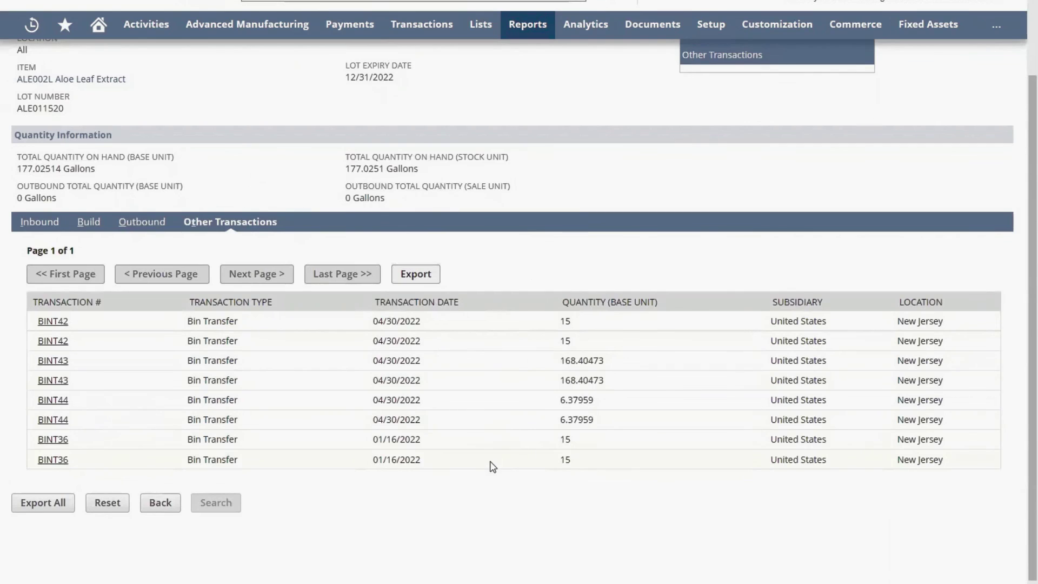
scroll(492, 467, up, 3)
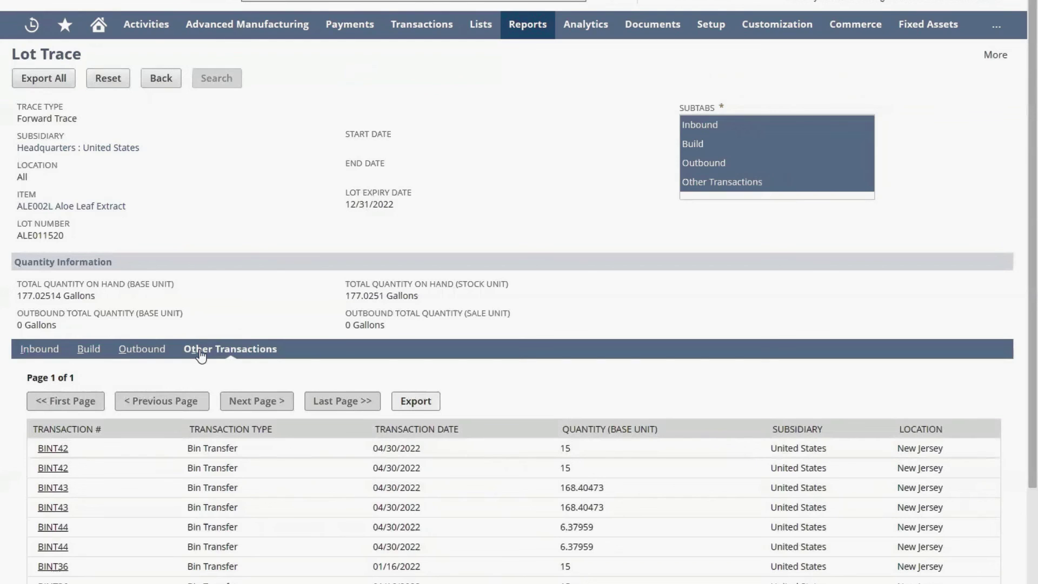
click(52, 351)
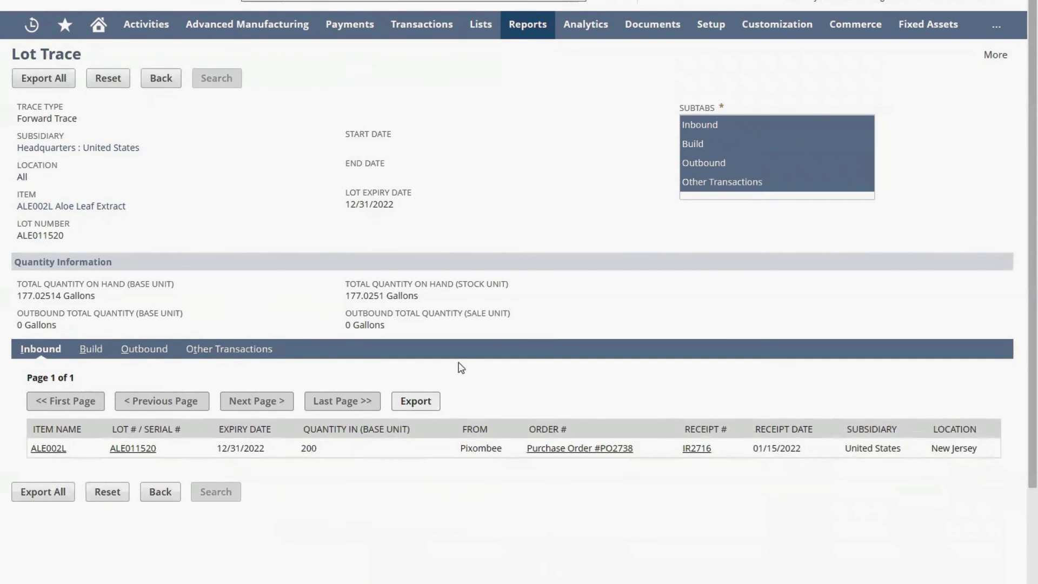